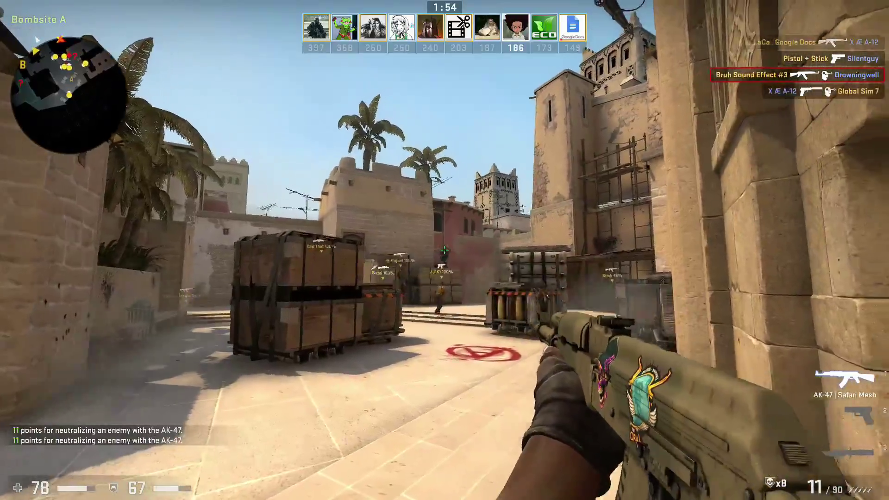
Step: Shoot enemies ahead and near CT Start with the AK-47, reloading and swapping to the knife
left_click(444, 250)
key("3")
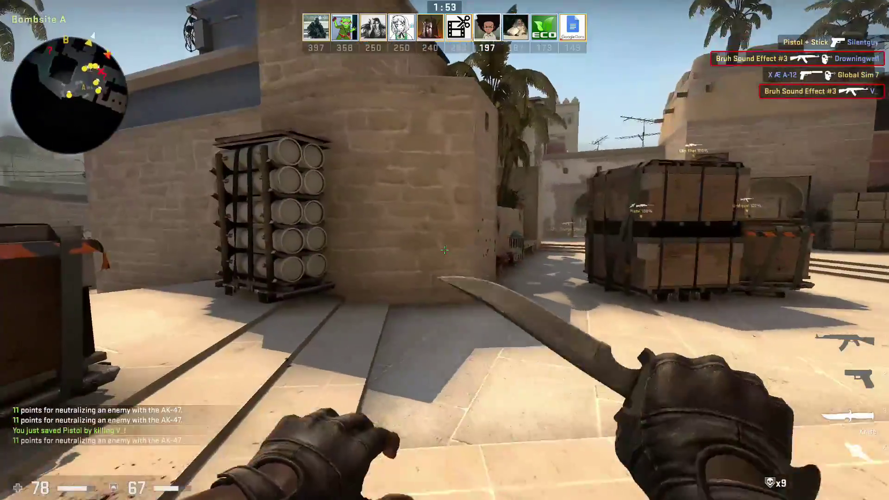
key("1")
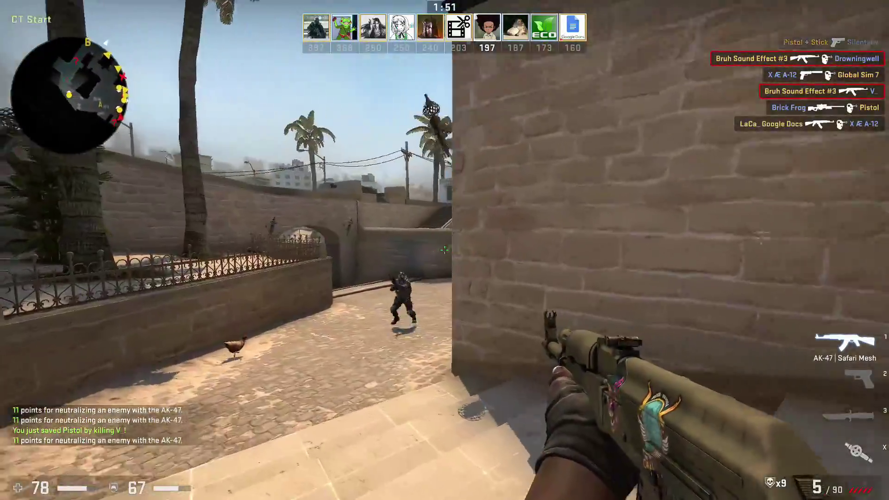
left_click(444, 250)
key("r")
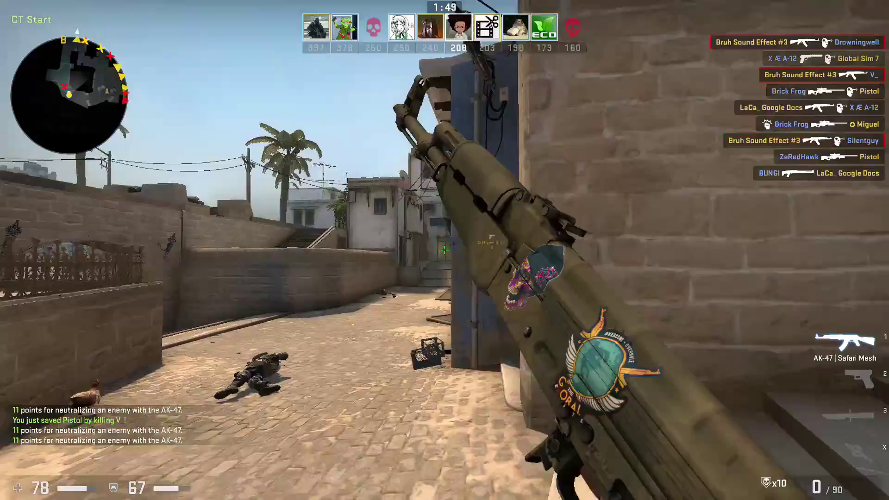
key("3")
key("1")
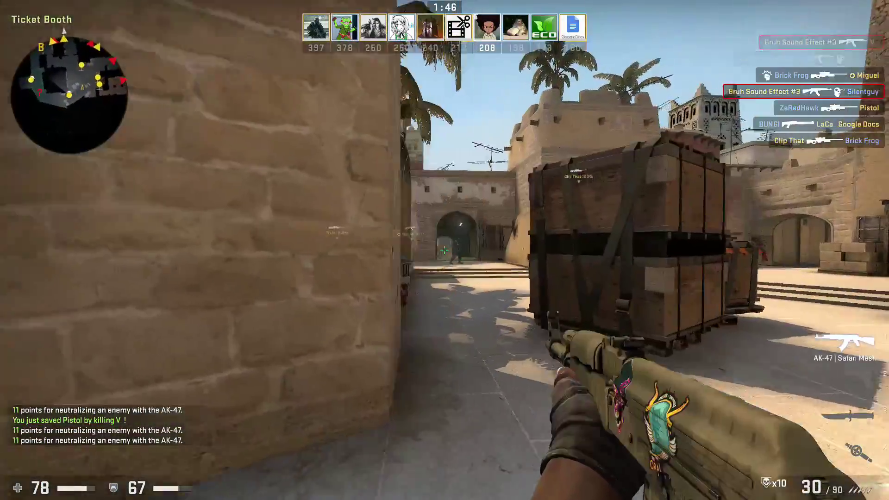
Step: Gun down the enemy at Bombsite A with AK-47 fire, then leave the game for the desktop
left_click(445, 250)
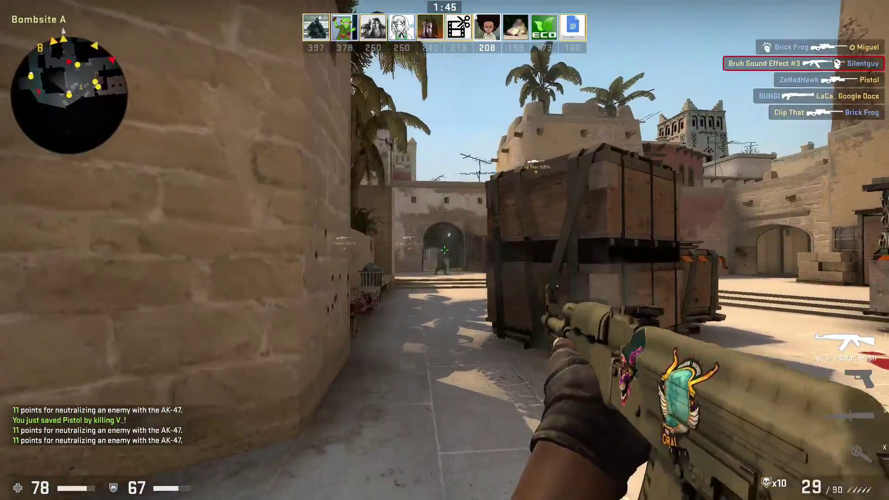
left_click(445, 250)
left_click(444, 250)
left_click(445, 250)
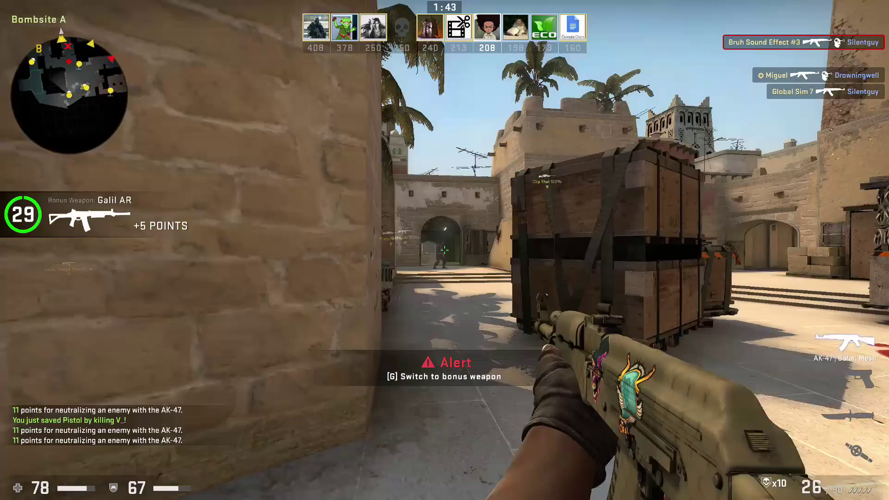
key("3")
key("1")
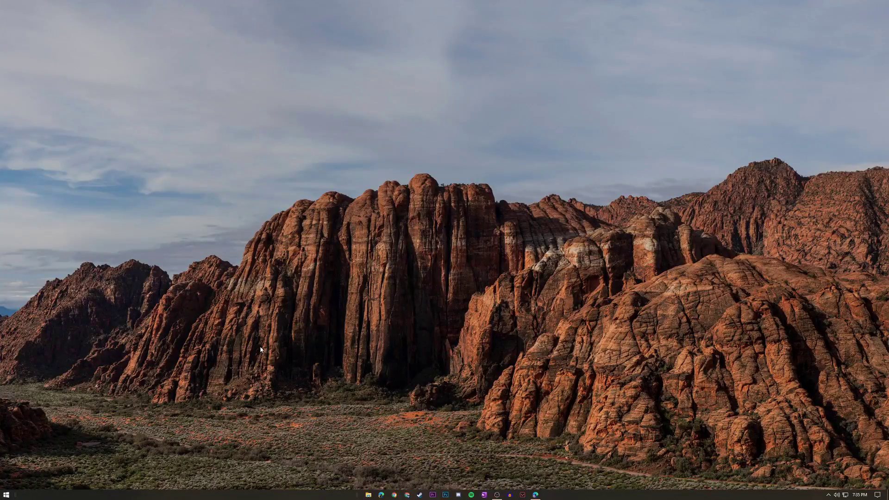
Step: Download the FACEIT client installer for Windows from faceit.com, then dismiss the sign-up form
left_click(536, 495)
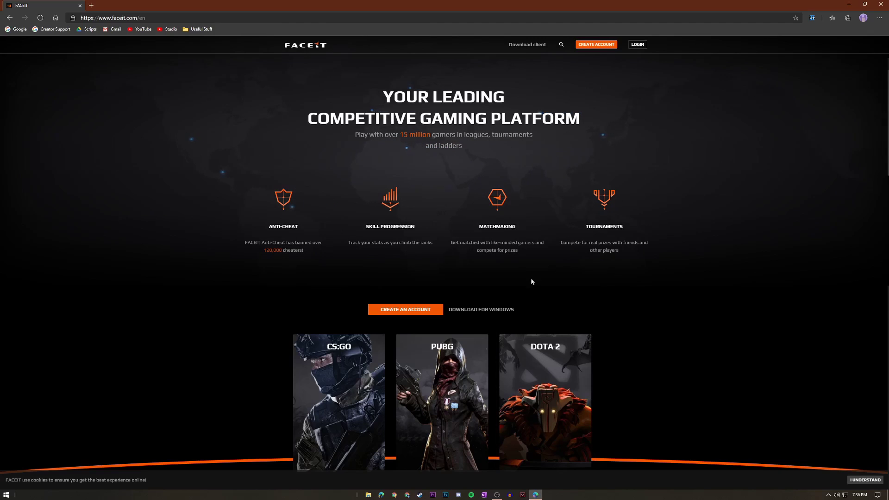
left_click(492, 313)
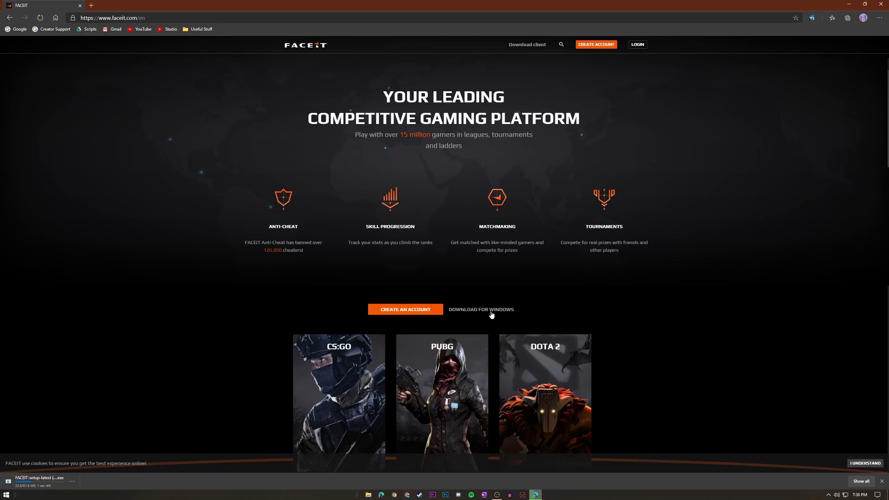
left_click(409, 309)
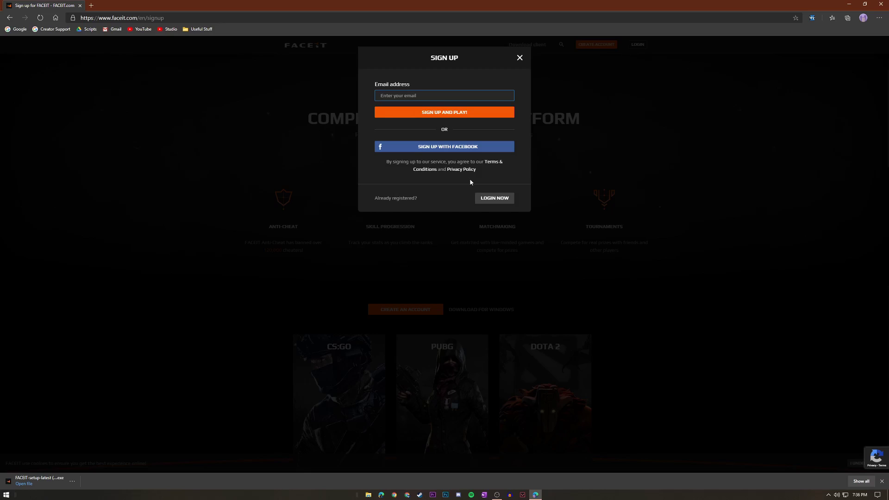
left_click(519, 57)
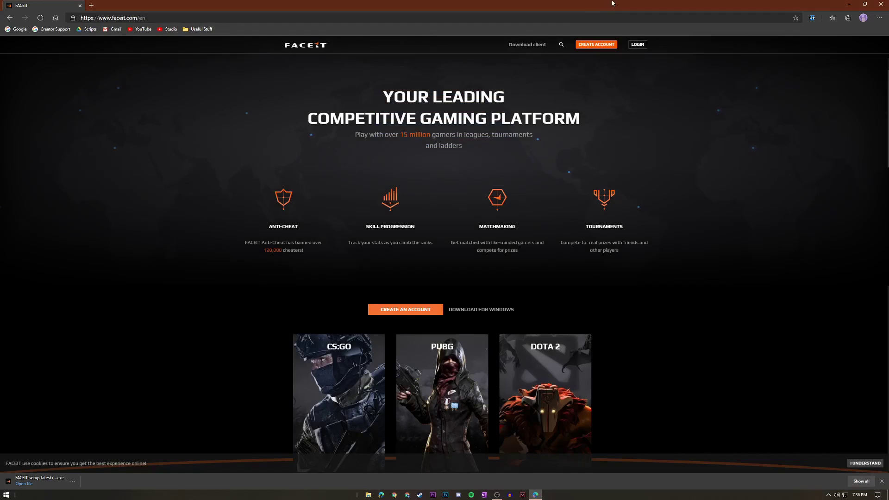
Step: Run the downloaded FACEIT setup file and close the Edge browser
left_click(42, 484)
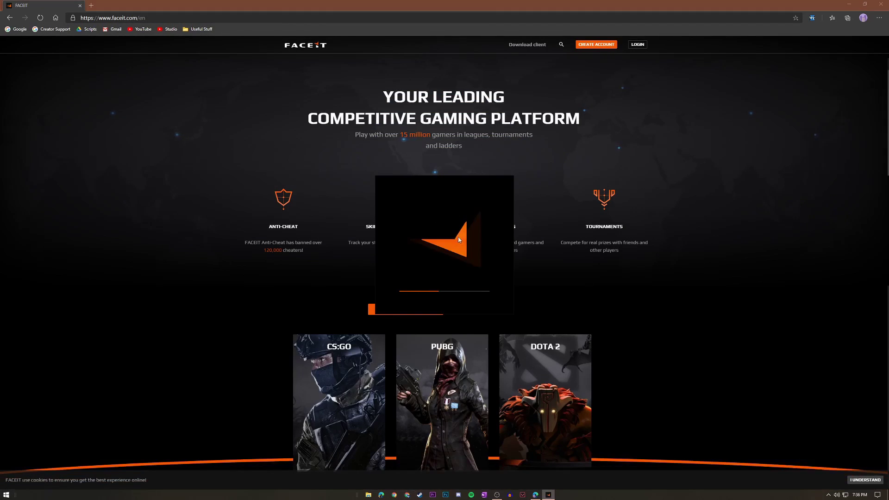
key("alt+F4")
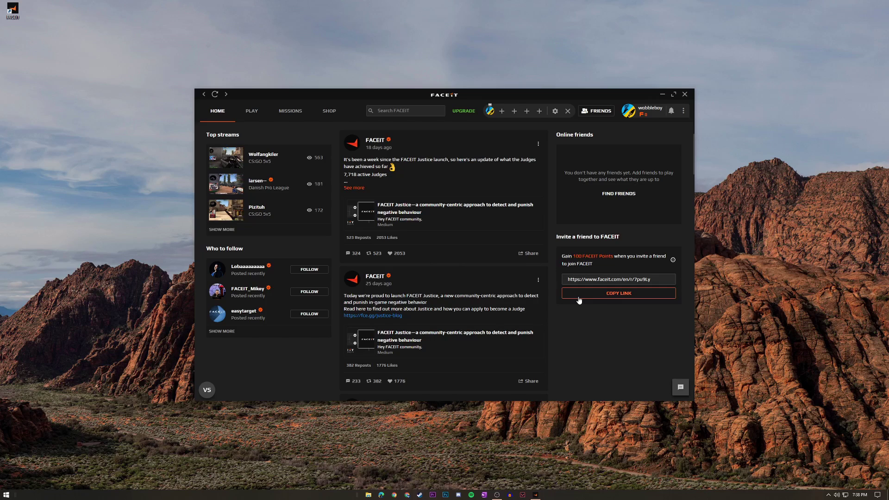
Step: On the CS:GO Dashboard, check how to connect CS:GO Danger Zone, then close the connect-games panel
left_click(250, 115)
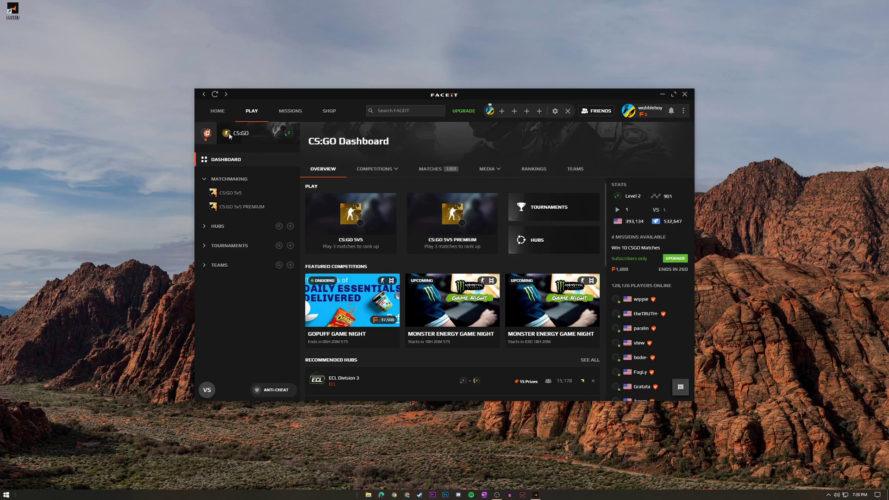
left_click(207, 134)
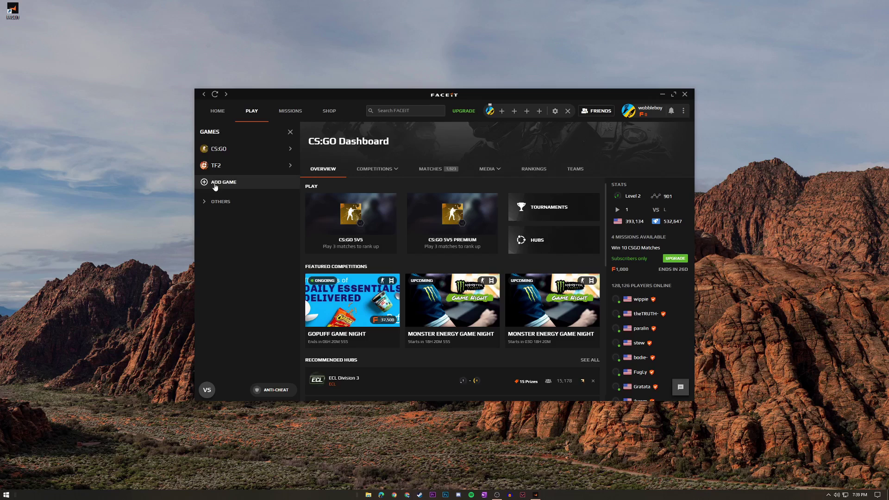
left_click(222, 182)
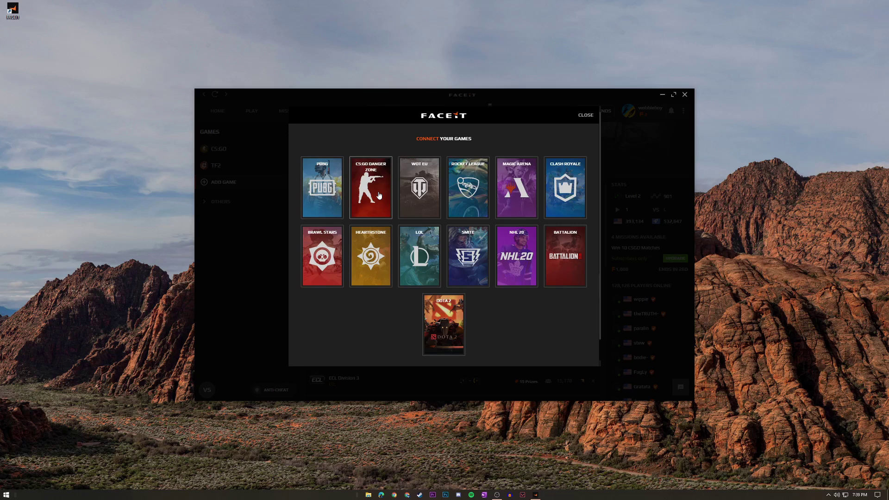
left_click(378, 196)
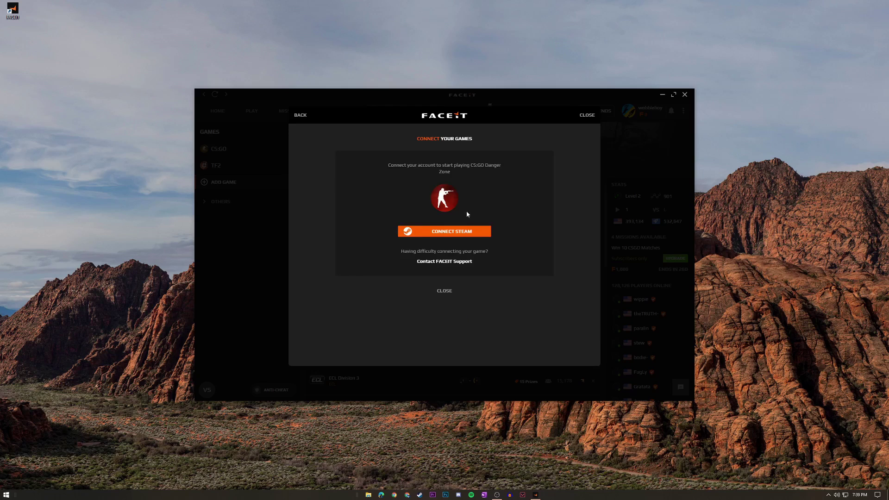
left_click(587, 115)
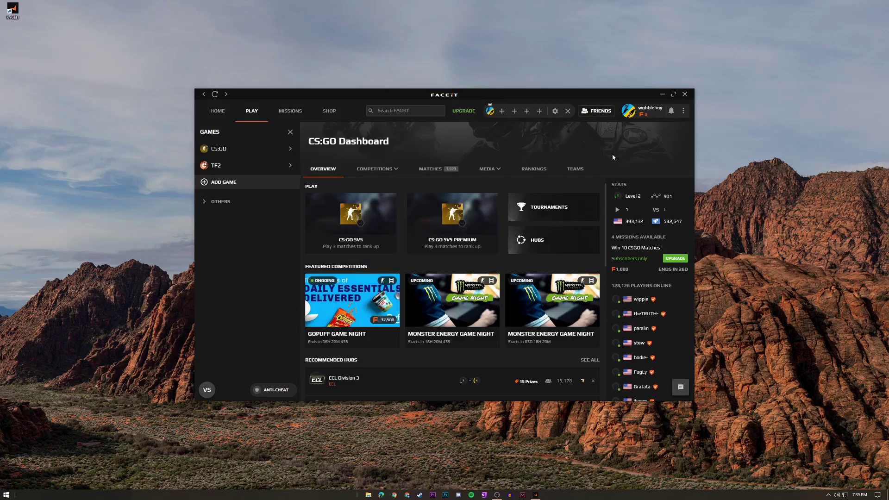
Step: Open the CS:GO 5v5 page, dismiss the 25% off offer, and check the Premium-only Maps dropdown
left_click(233, 149)
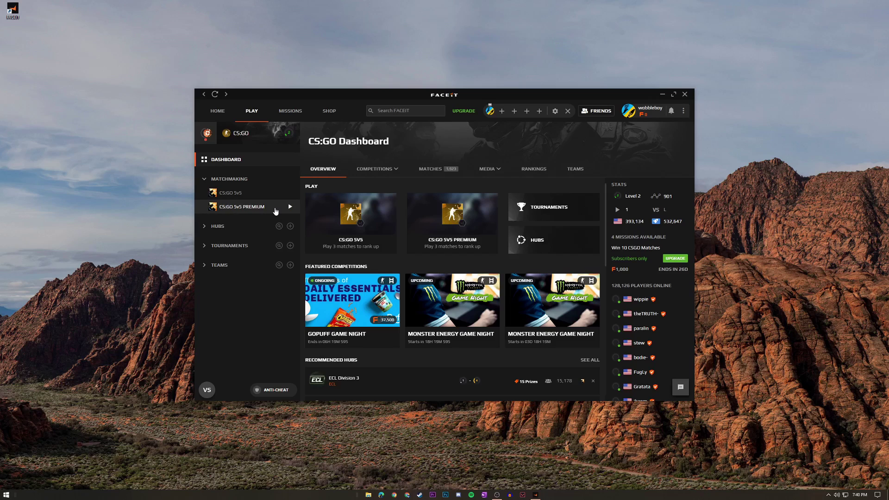
left_click(255, 199)
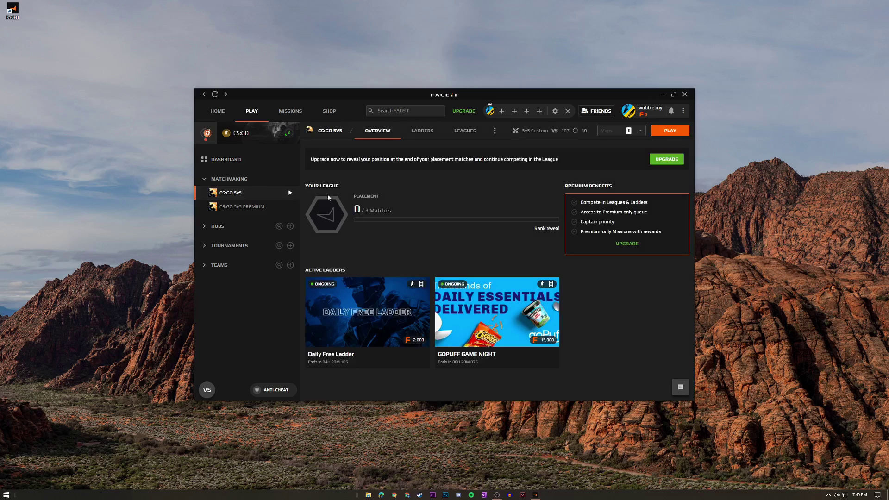
left_click(654, 132)
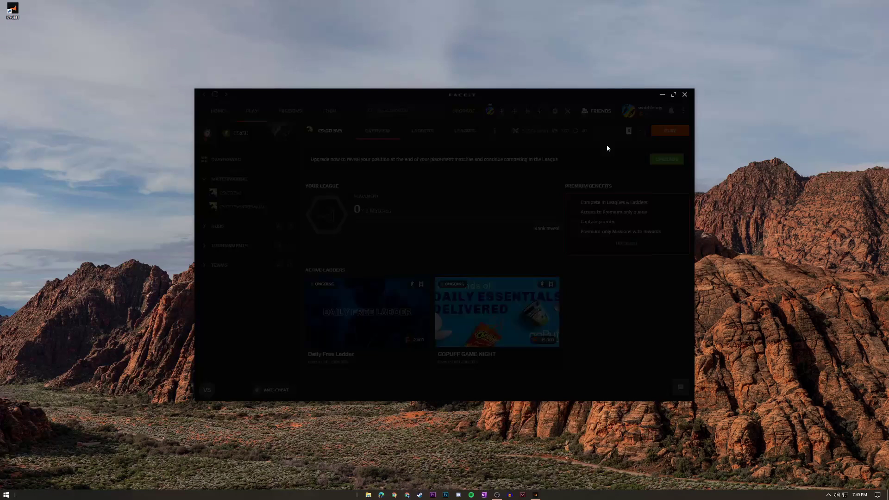
left_click(644, 113)
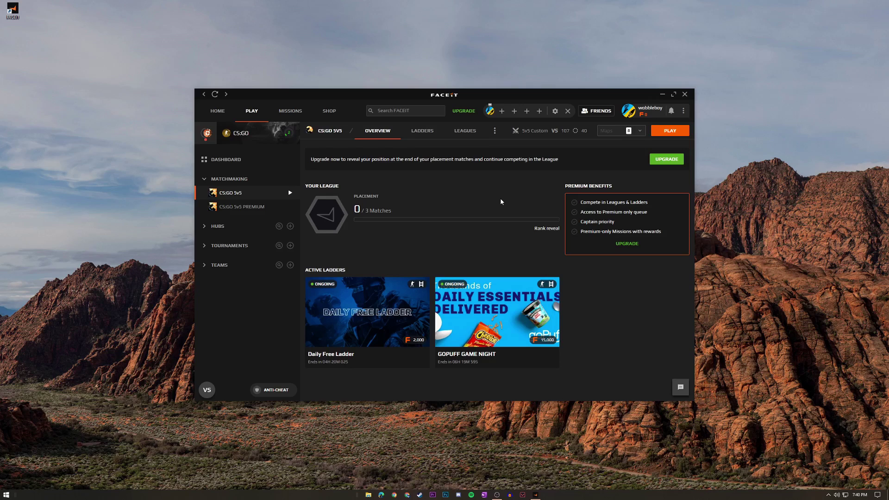
mouse_move(621, 136)
Step: Look through the AS SOLO, AS TEAM and CREATE TEAM play options, then bring up Create Team
left_click(657, 132)
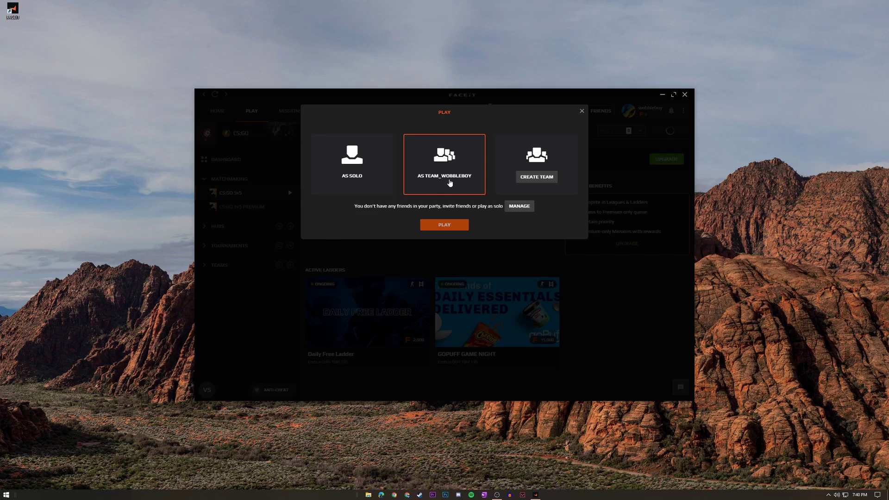
left_click(345, 185)
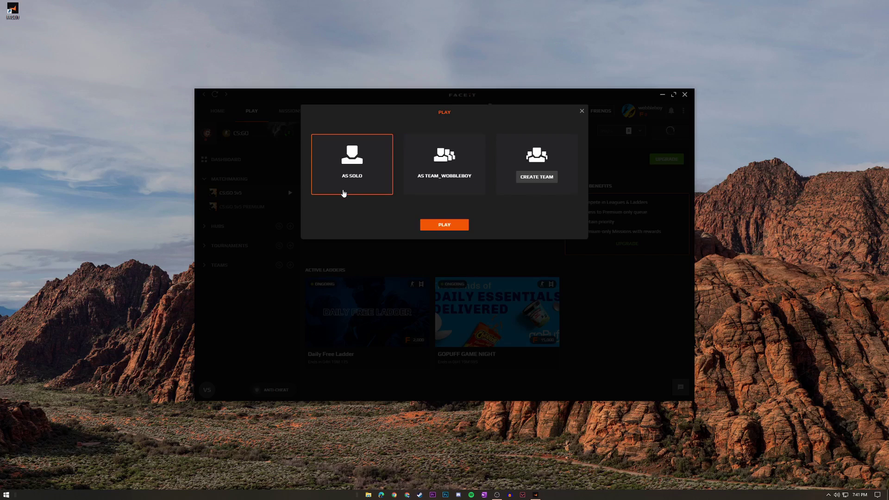
left_click(433, 189)
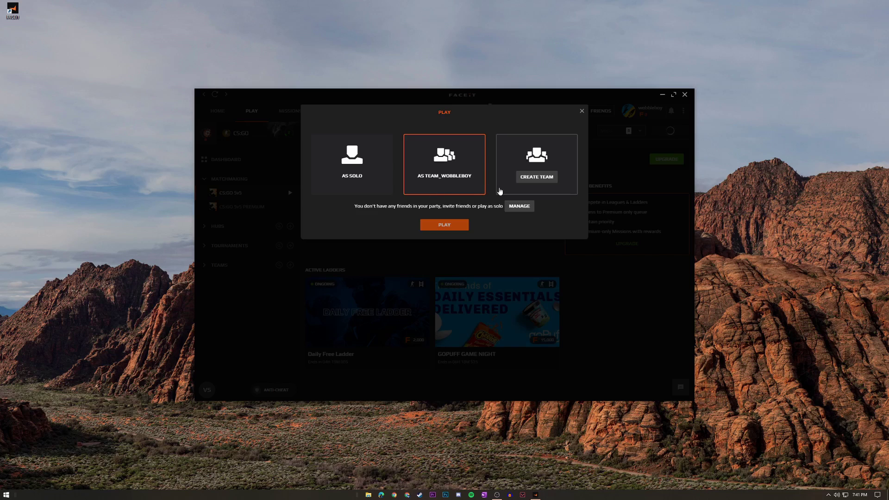
left_click(499, 191)
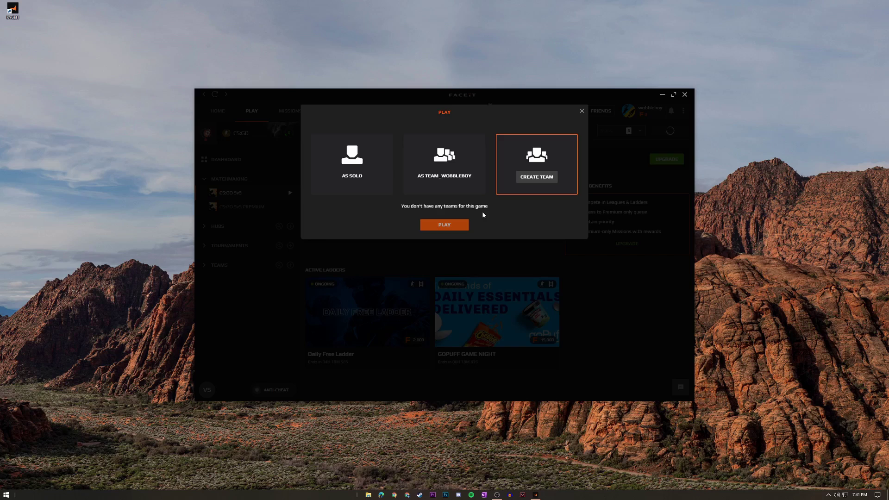
left_click(533, 177)
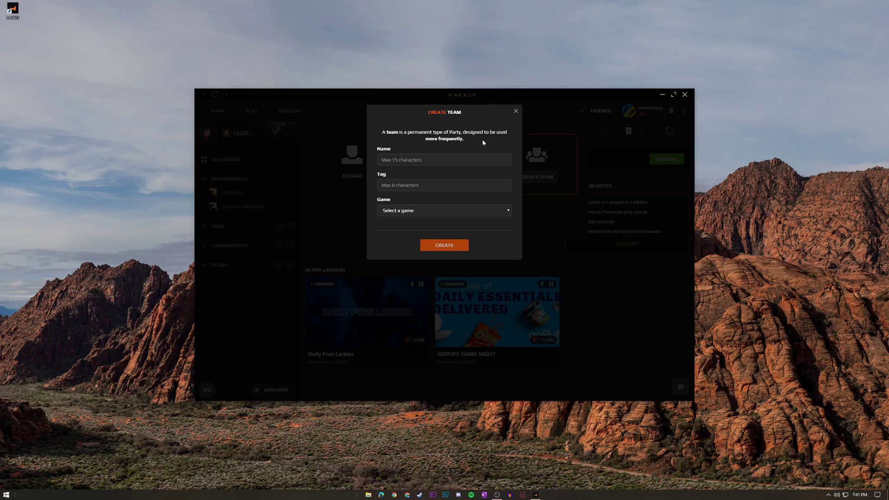
Step: Close the Create Team form, choose AS SOLO and start a solo match search
key("Escape")
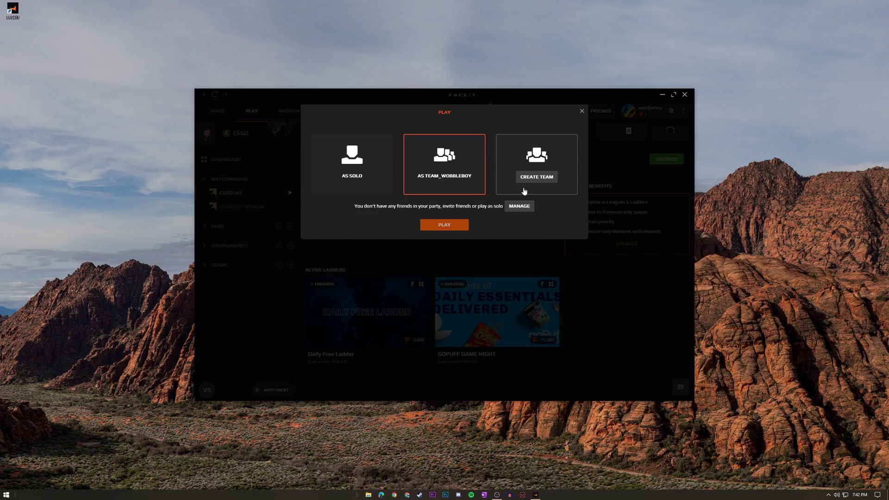
left_click(349, 169)
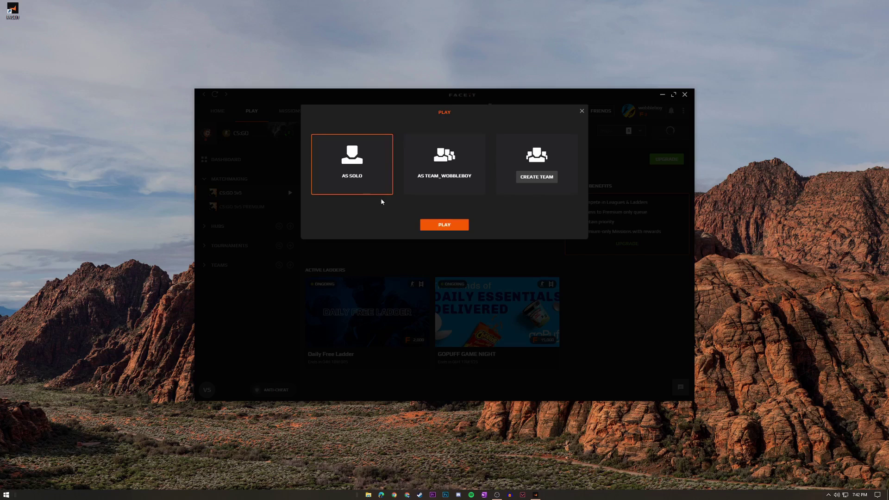
left_click(437, 225)
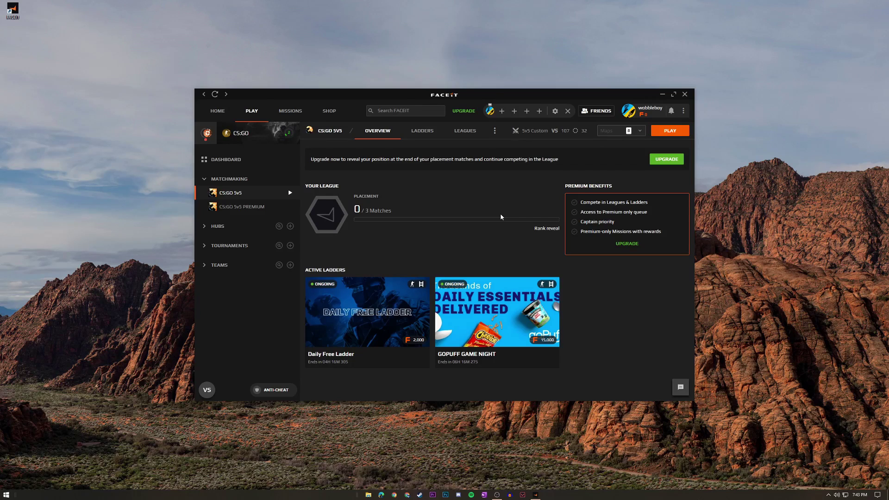
Step: Download and run the FACEIT anti-cheat installer, then accept its licence agreement
left_click(267, 391)
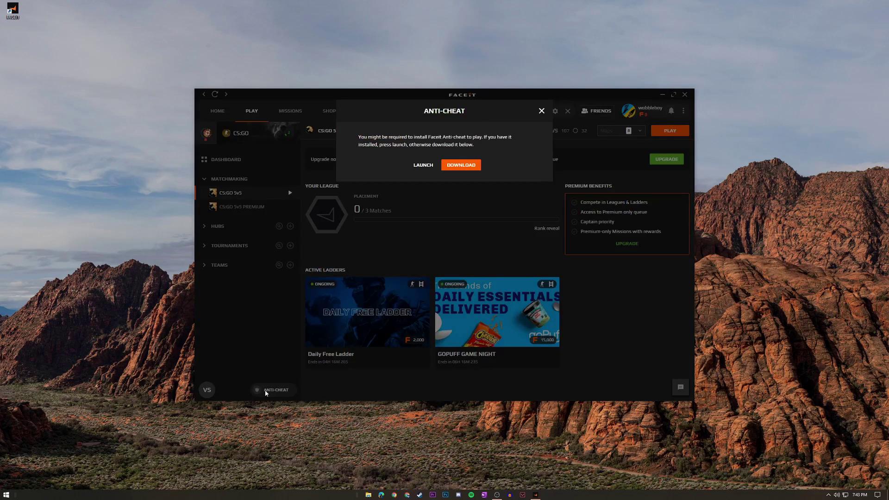
left_click(461, 165)
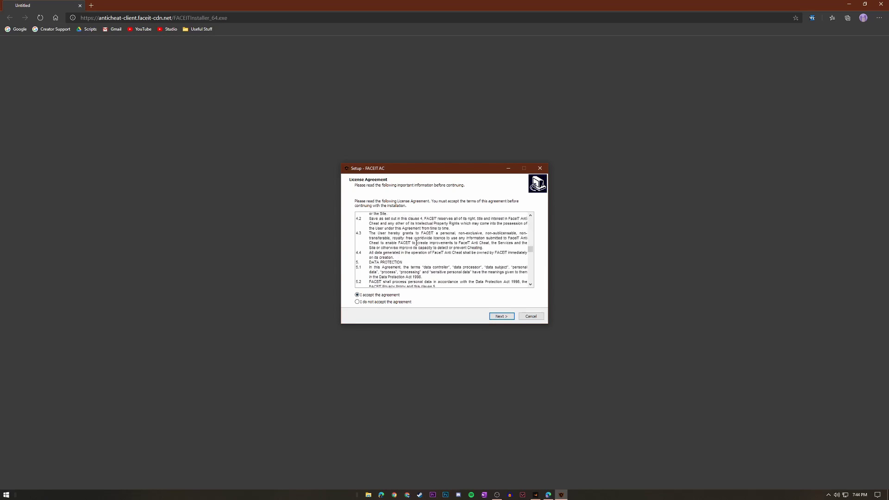
scroll(438, 267, "down", 5)
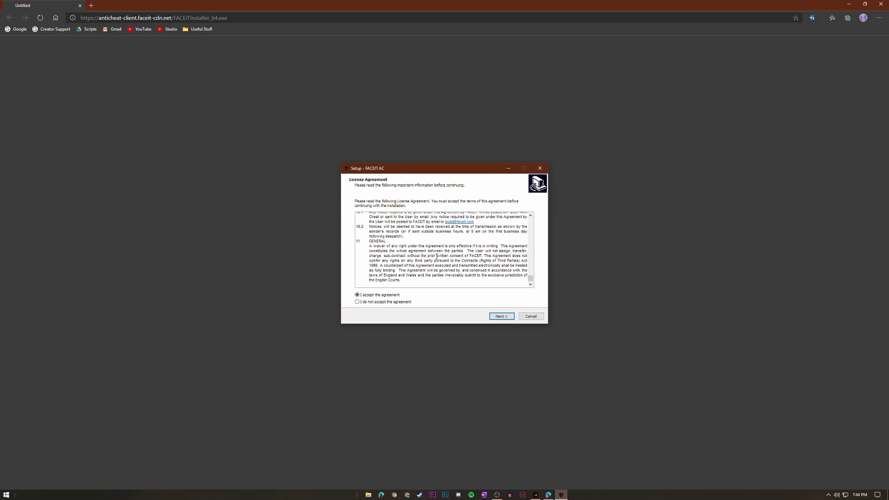
key("Return")
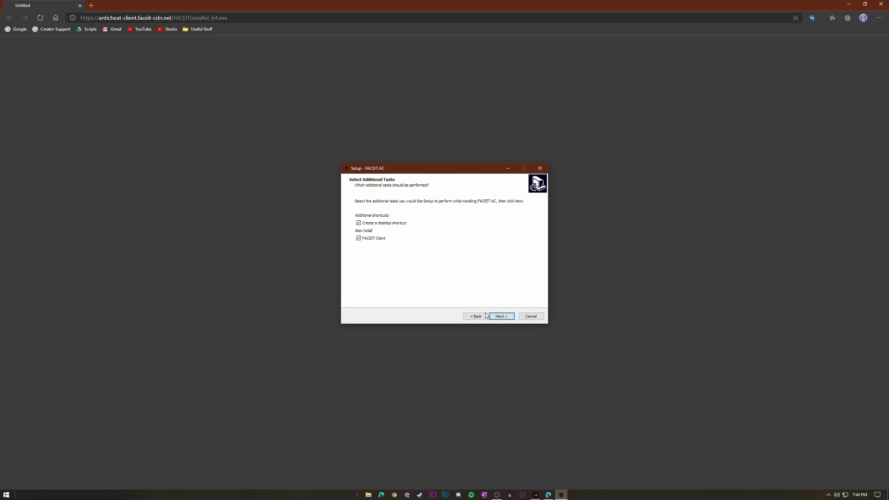
Step: Install FACEIT AC, then return to the CS:GO 5v5 page and bring up its Play options
left_click(500, 317)
left_click(500, 317)
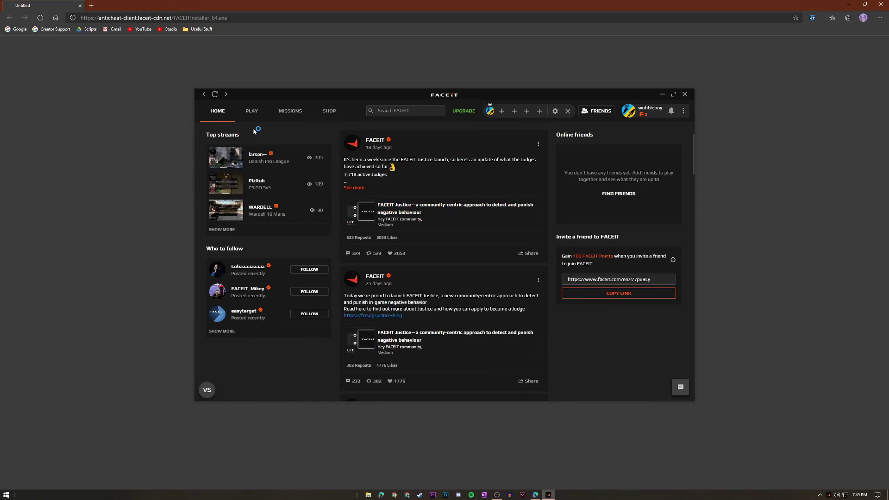
left_click(251, 112)
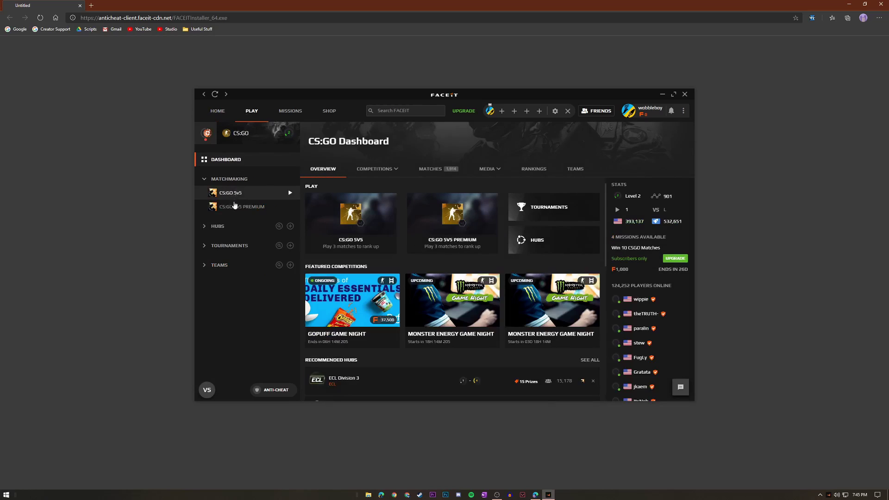
left_click(216, 226)
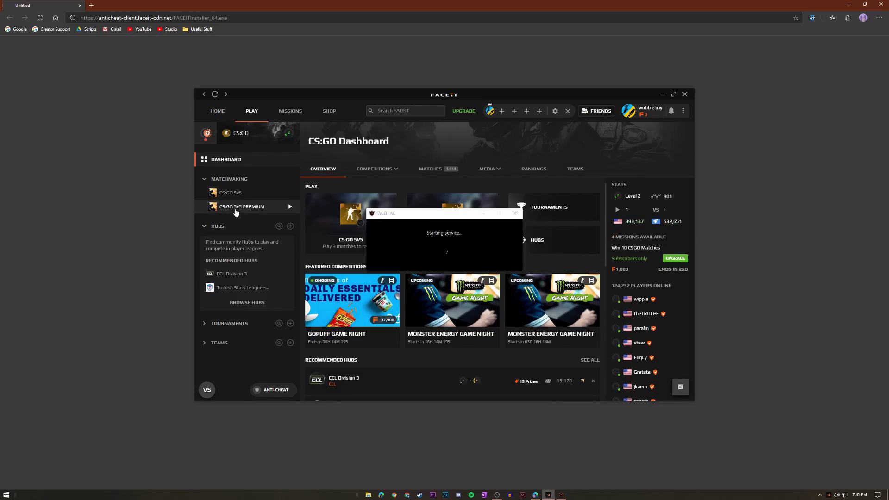
left_click(230, 194)
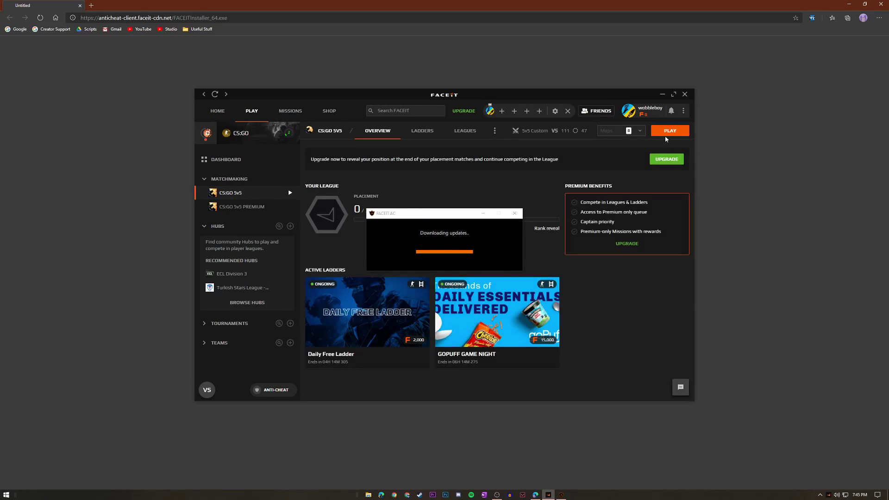
left_click(665, 133)
Step: Move the FACEIT AC window aside, dismiss its restart notice, and close the Play dialog
left_click_drag(456, 217, 464, 272)
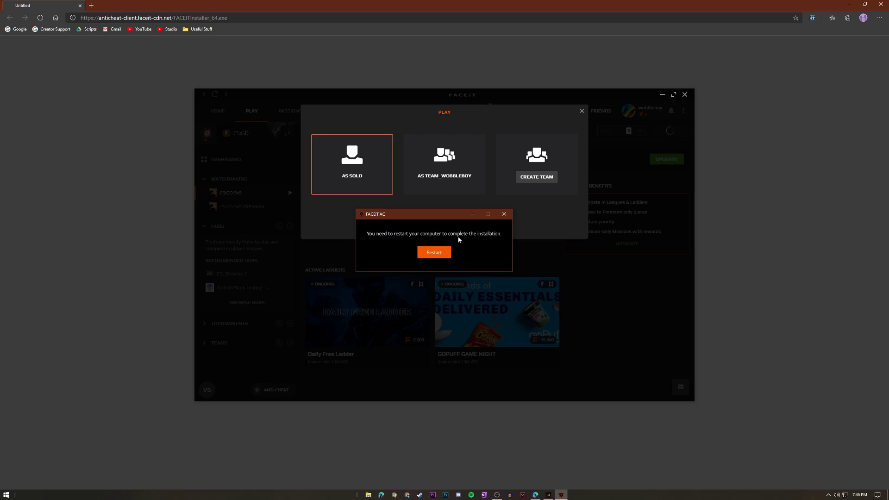
left_click(504, 214)
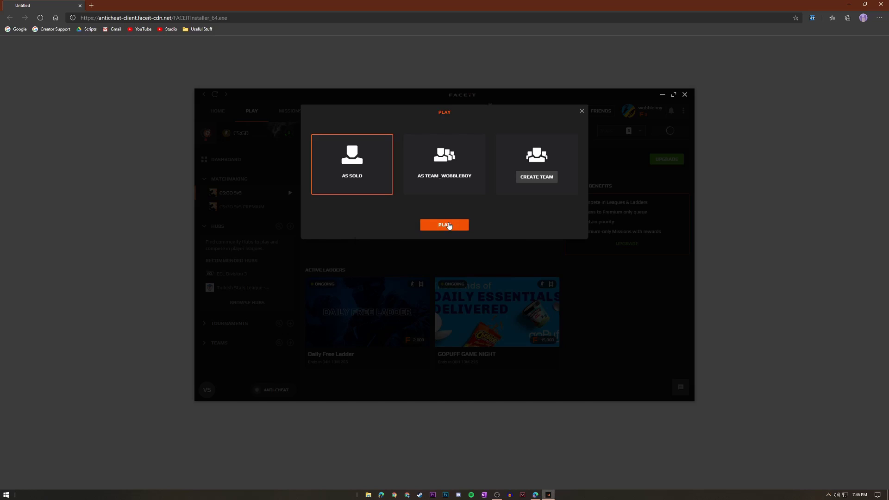
left_click(581, 112)
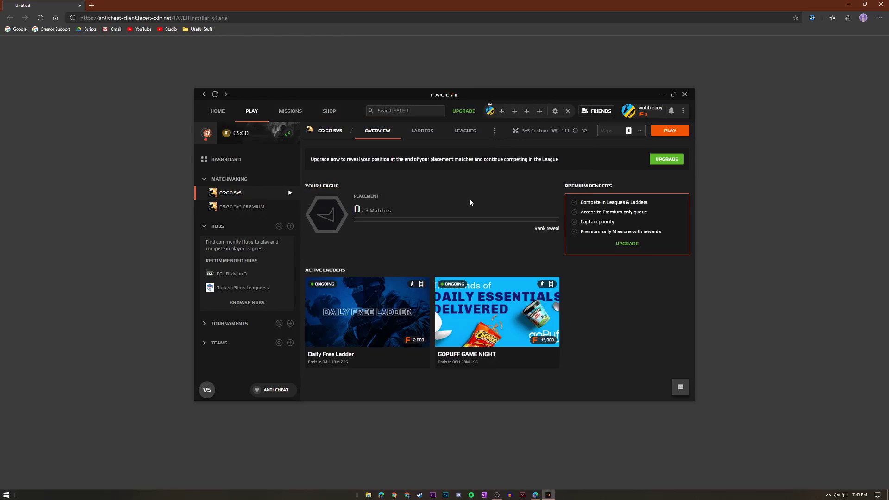